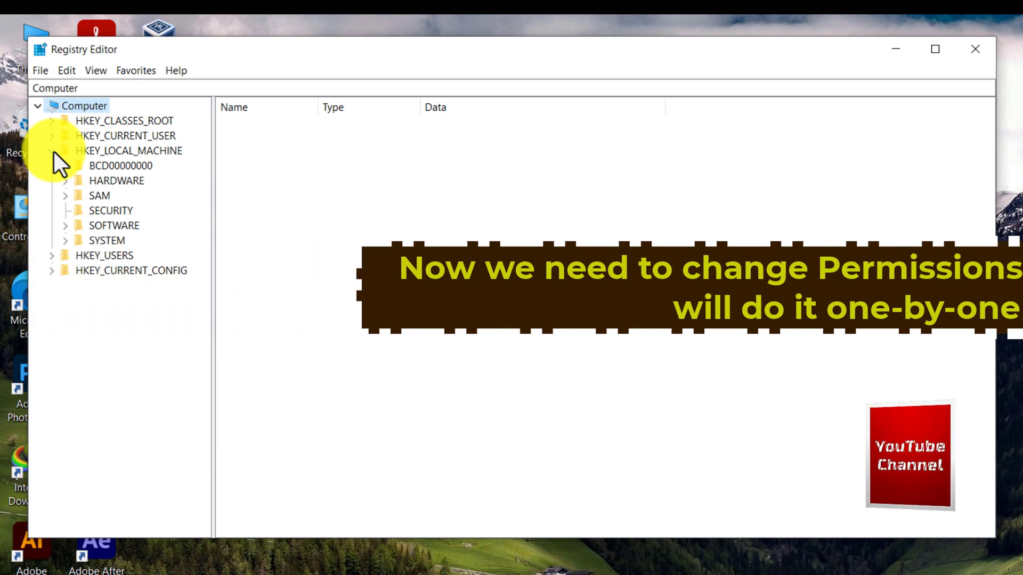
Select the UsoSvc key under HKEY_LOCAL_MACHINE\SYSTEM\CurrentControlSet\Services.
click(65, 243)
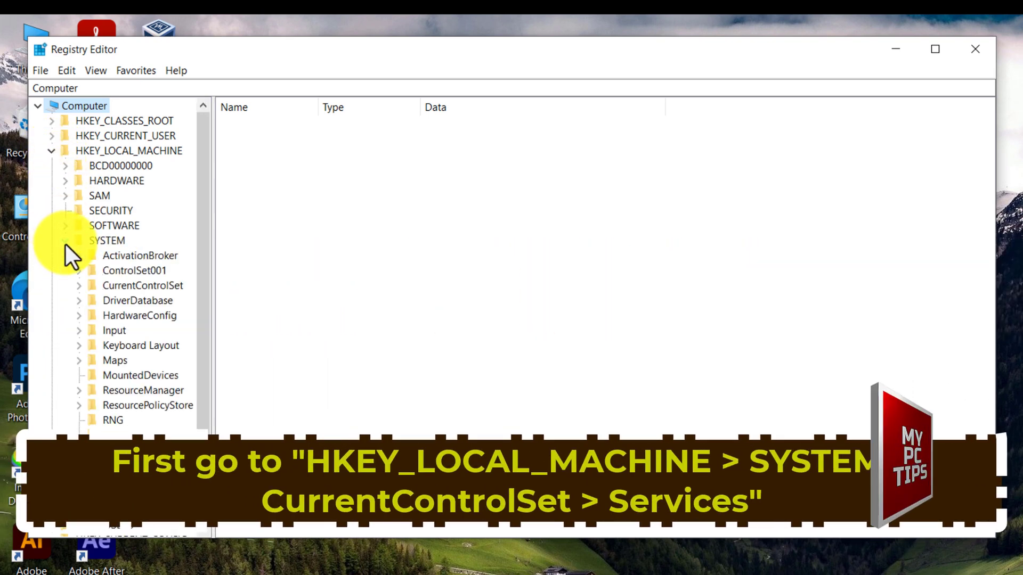
click(80, 286)
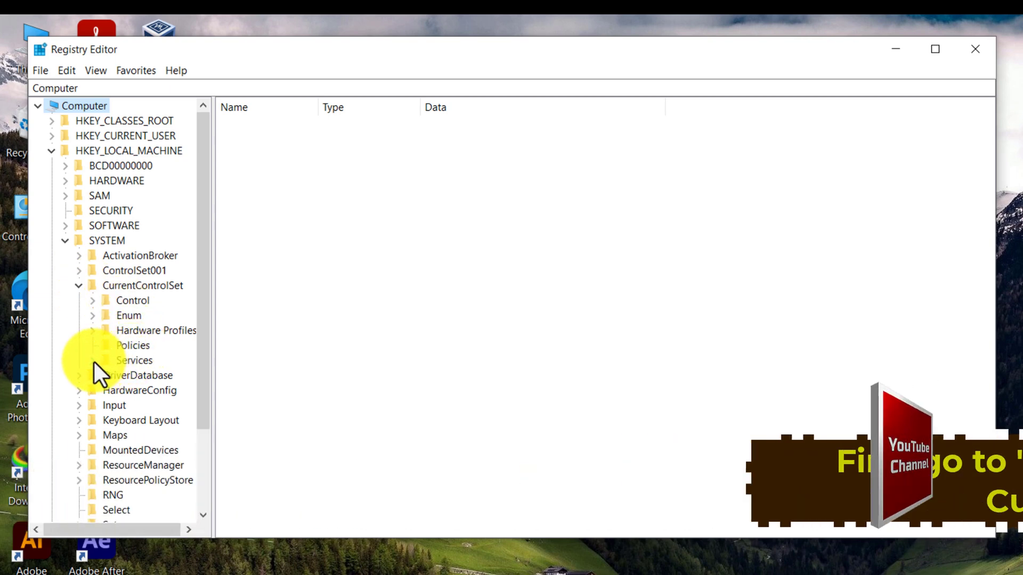
click(95, 362)
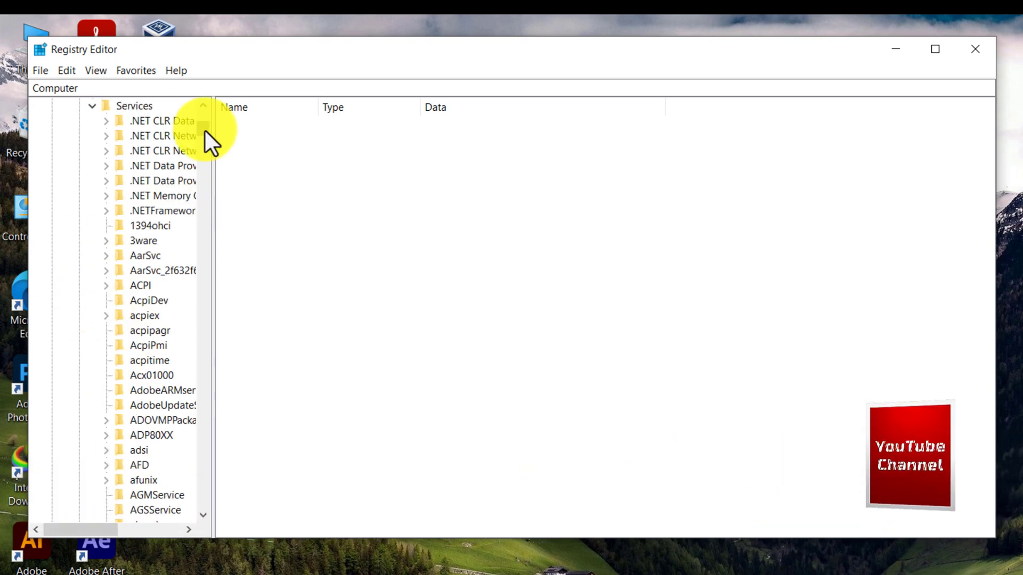
drag(205, 131, 190, 435)
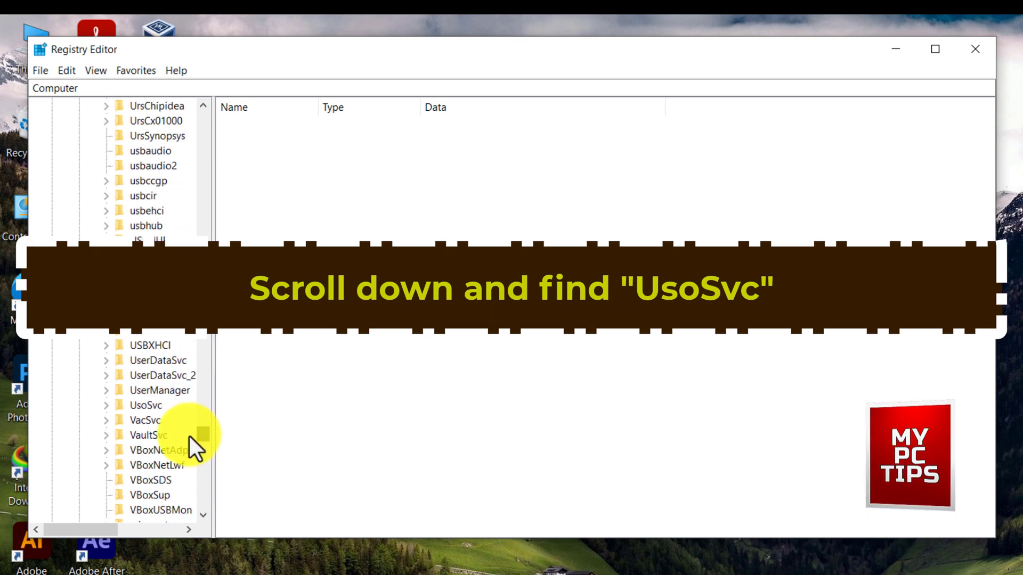
click(136, 409)
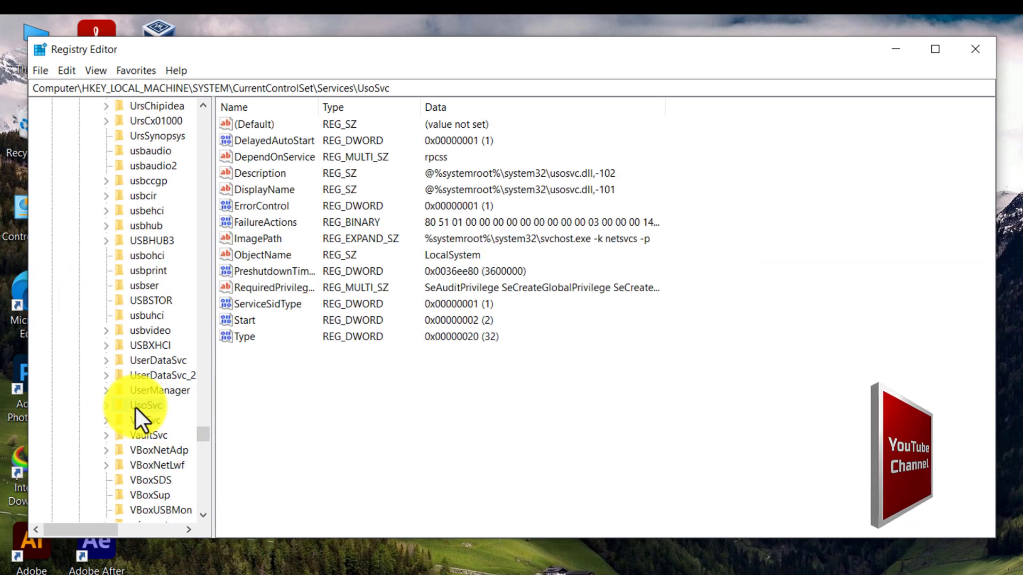
Change the owner of the UsoSvc key to the Administrator account in its advanced security settings.
scroll(137, 406, down, 2)
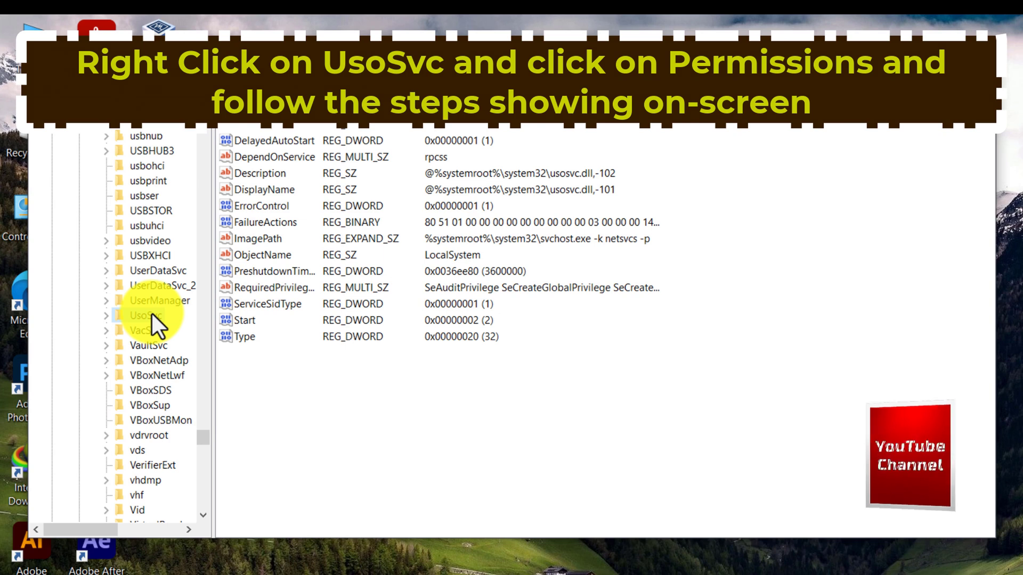
right_click(153, 314)
click(227, 428)
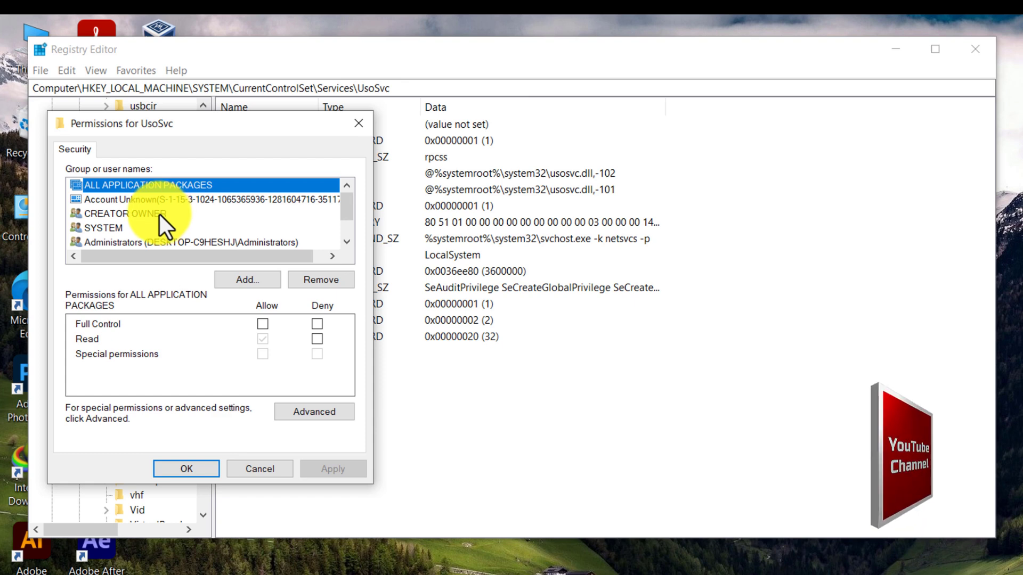
click(335, 411)
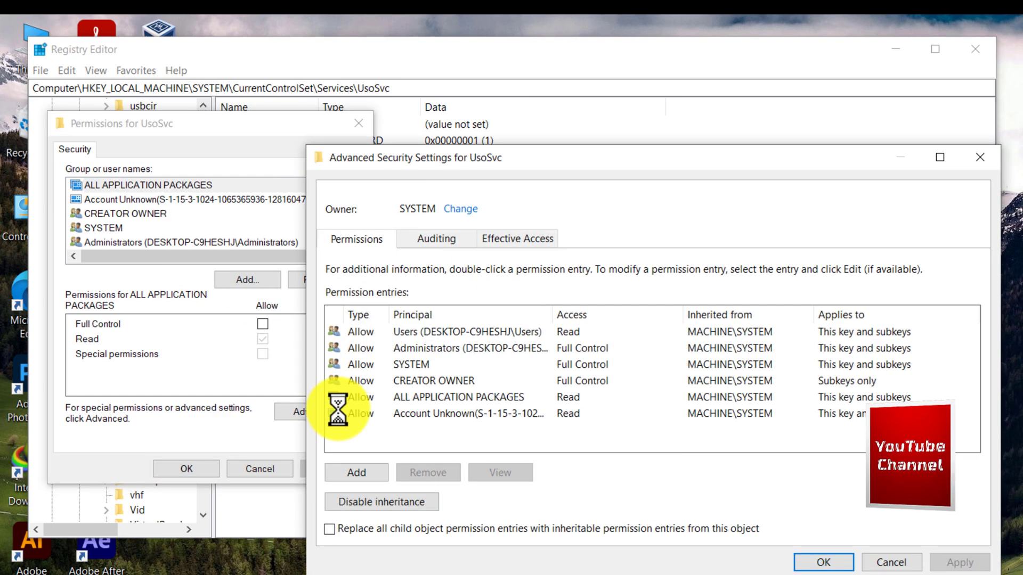
click(464, 209)
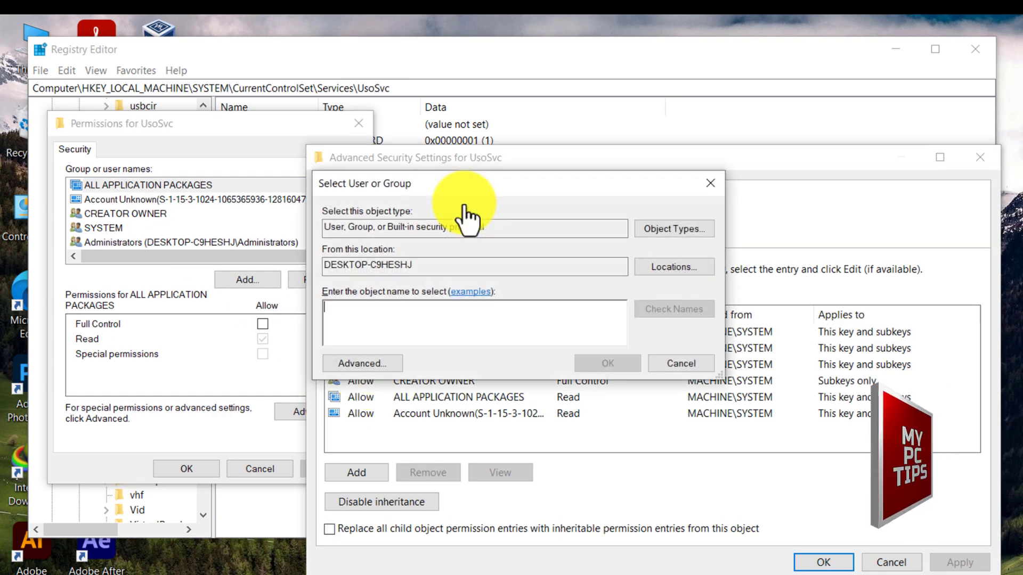
click(384, 368)
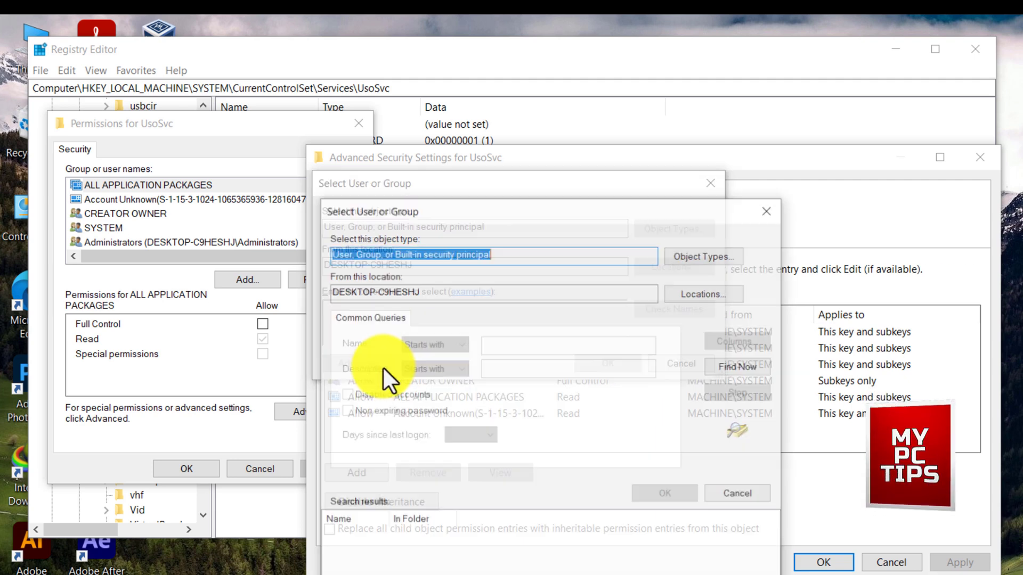
click(749, 360)
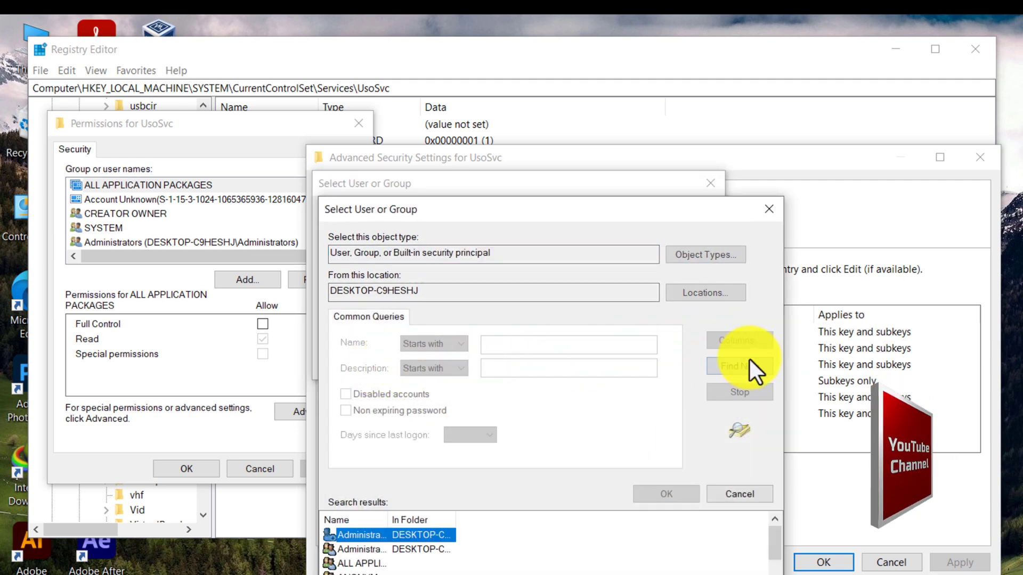
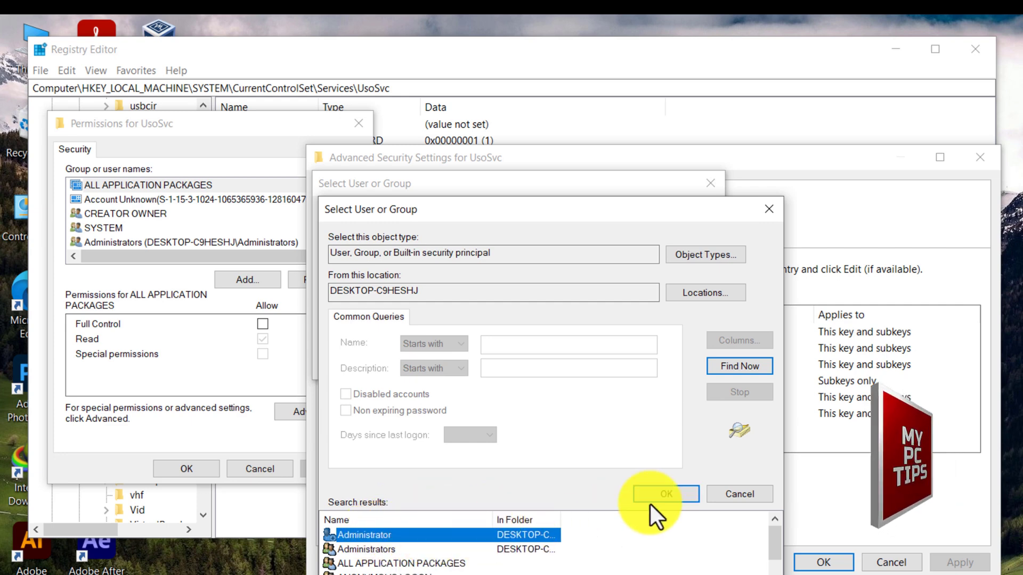
click(671, 494)
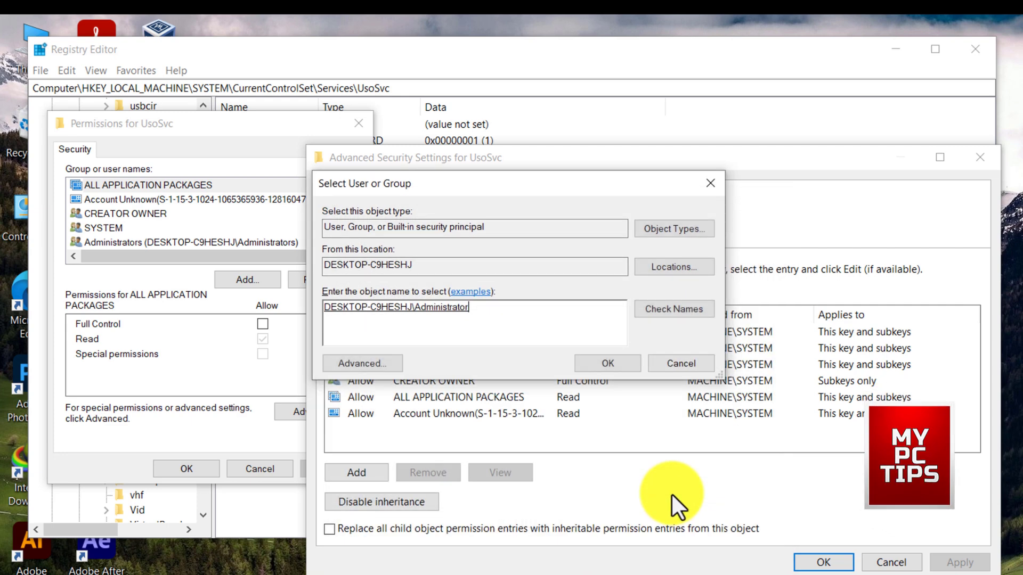
click(617, 366)
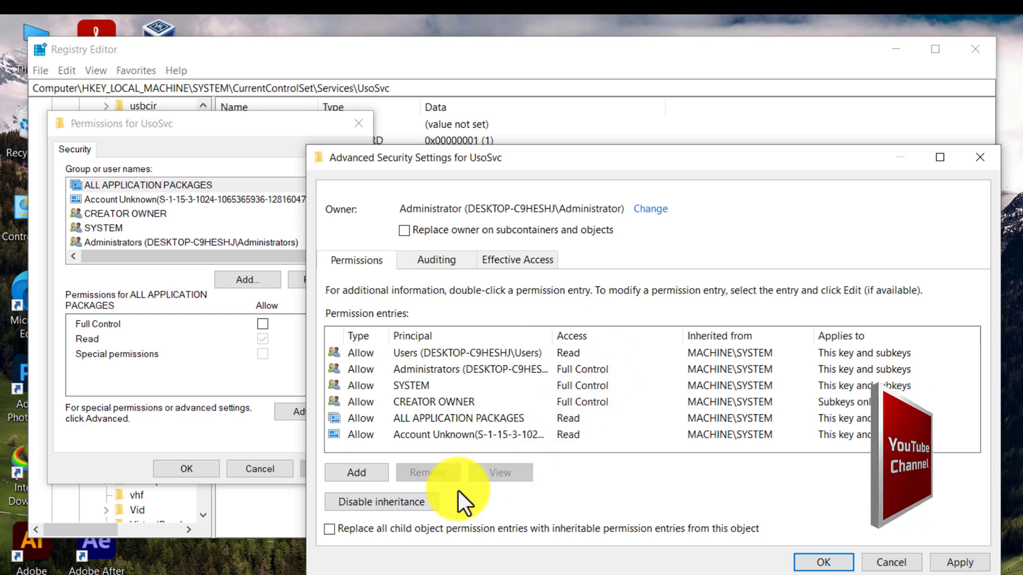
Disable inheritance on UsoSvc by removing all inherited permissions, and apply the replacement of all child object permission entries.
click(436, 501)
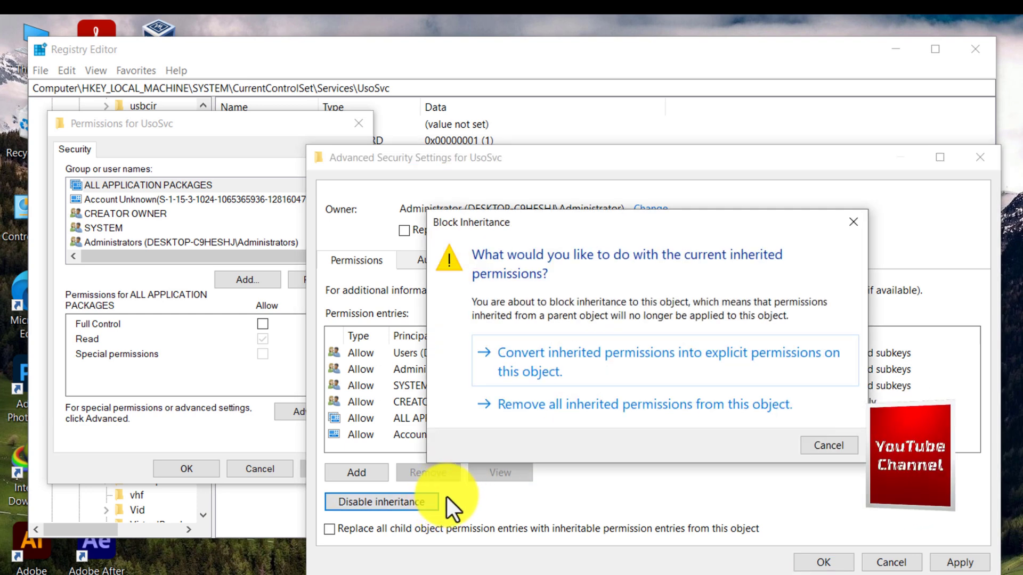
click(765, 409)
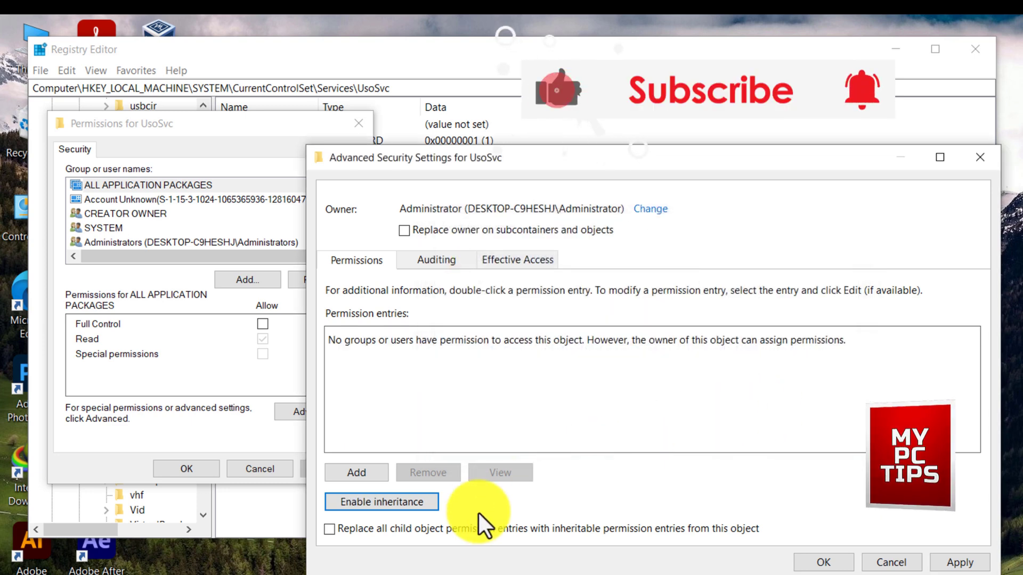
click(406, 528)
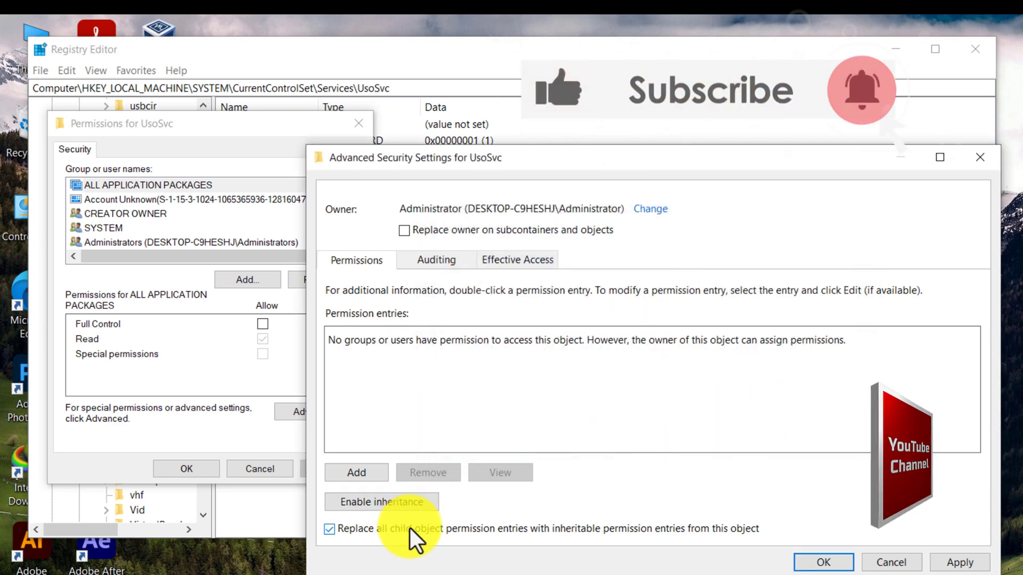
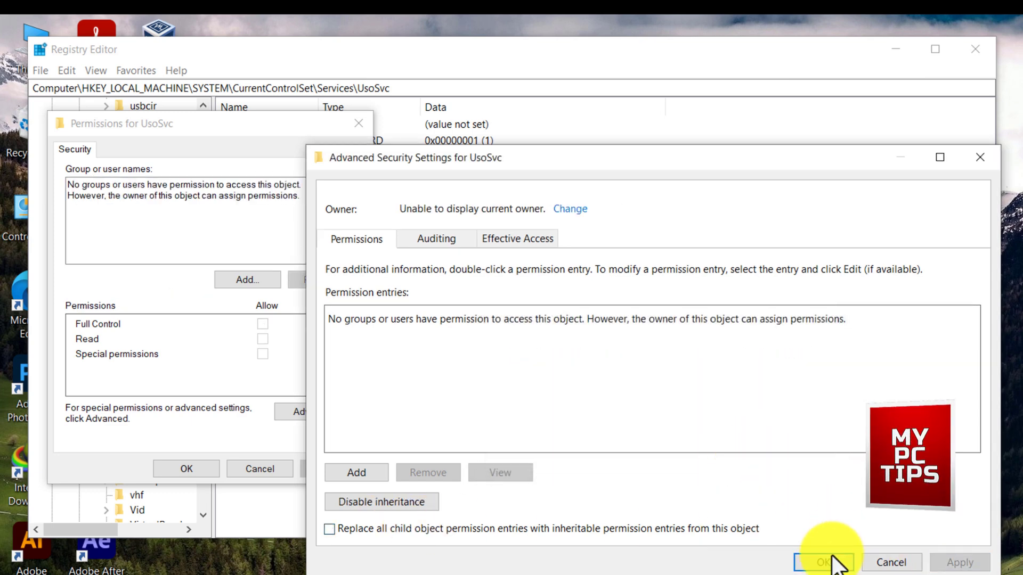
click(831, 562)
click(206, 463)
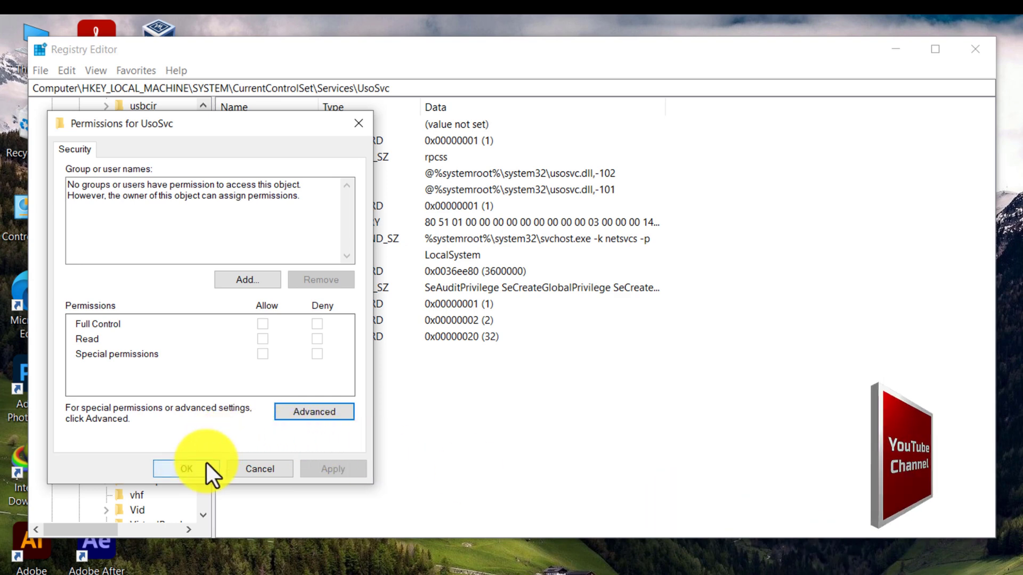
click(760, 389)
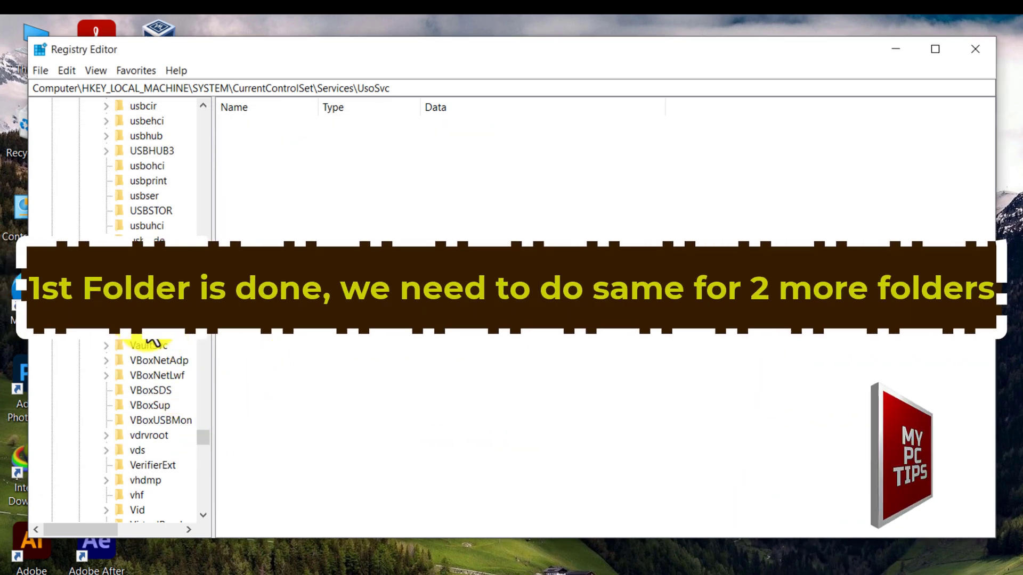
Select the WaaSMedicSvc key under Services and widen the key tree to fit its full name.
scroll(161, 360, down, 3)
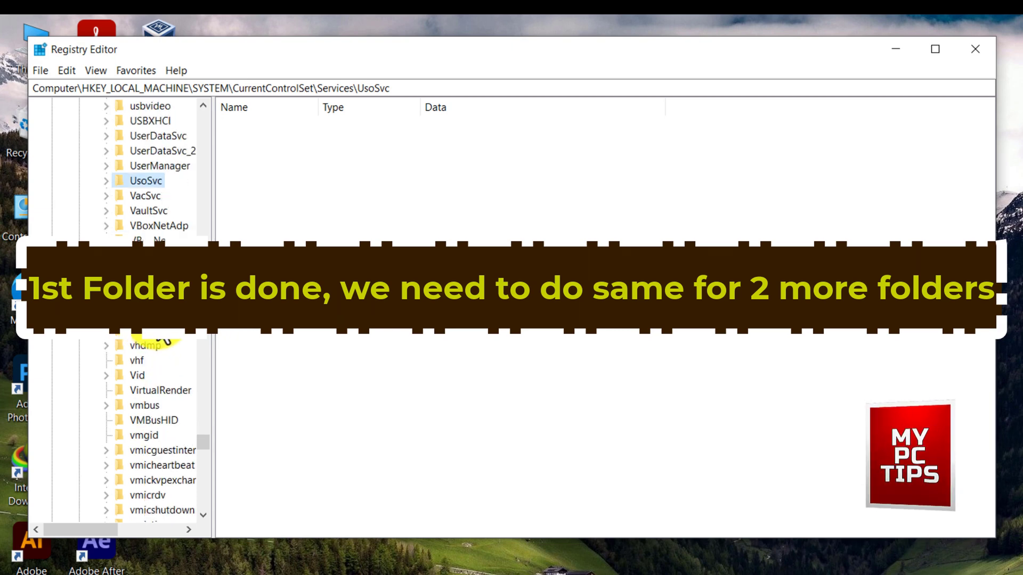
scroll(159, 317, down, 4)
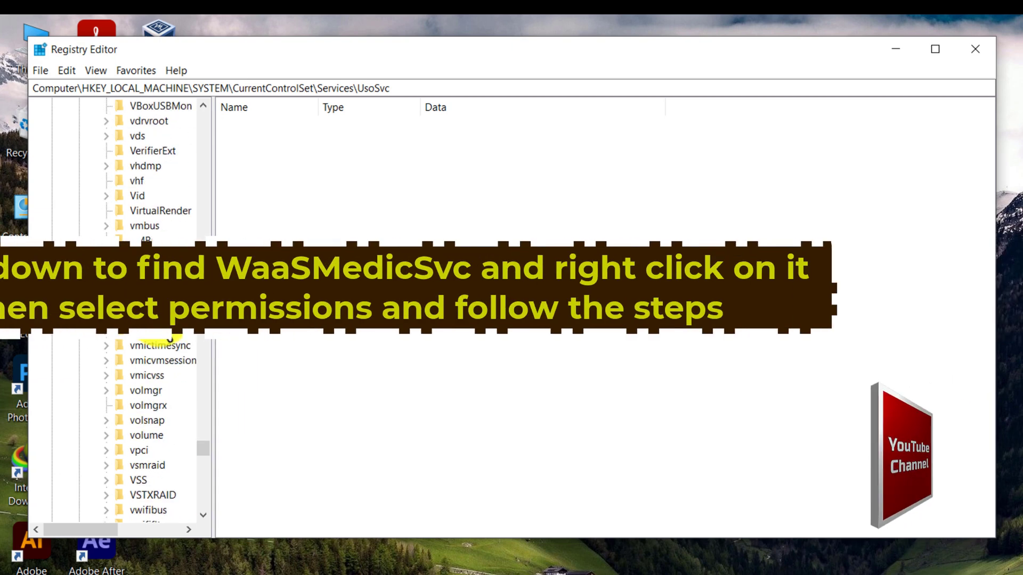
scroll(160, 318, down, 13)
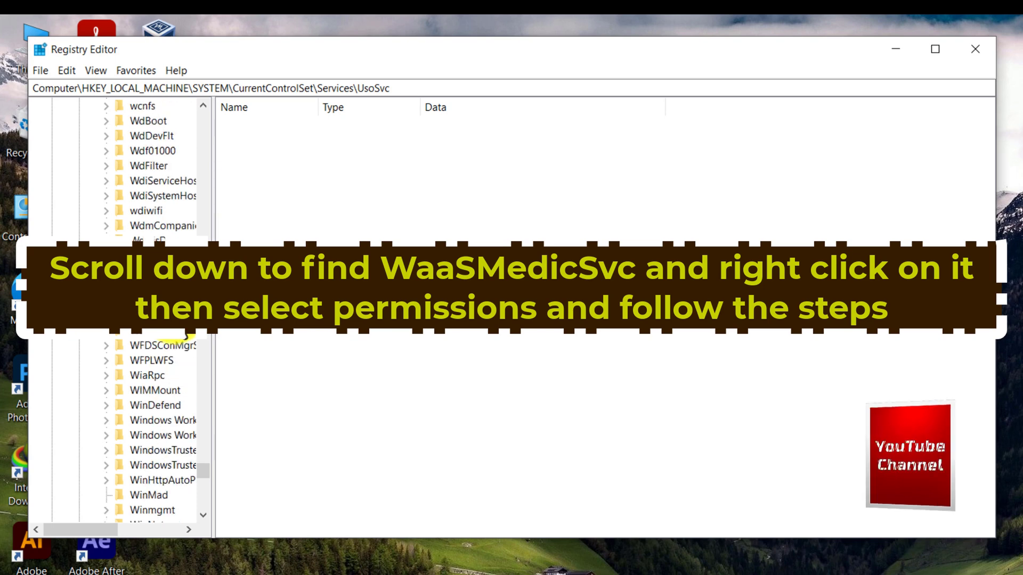
scroll(185, 335, up, 6)
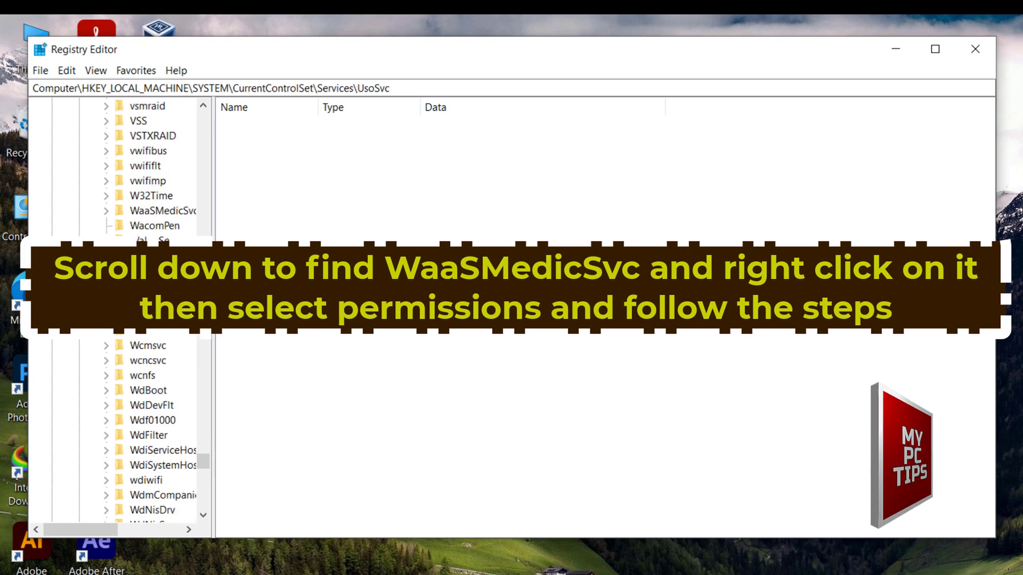
click(170, 214)
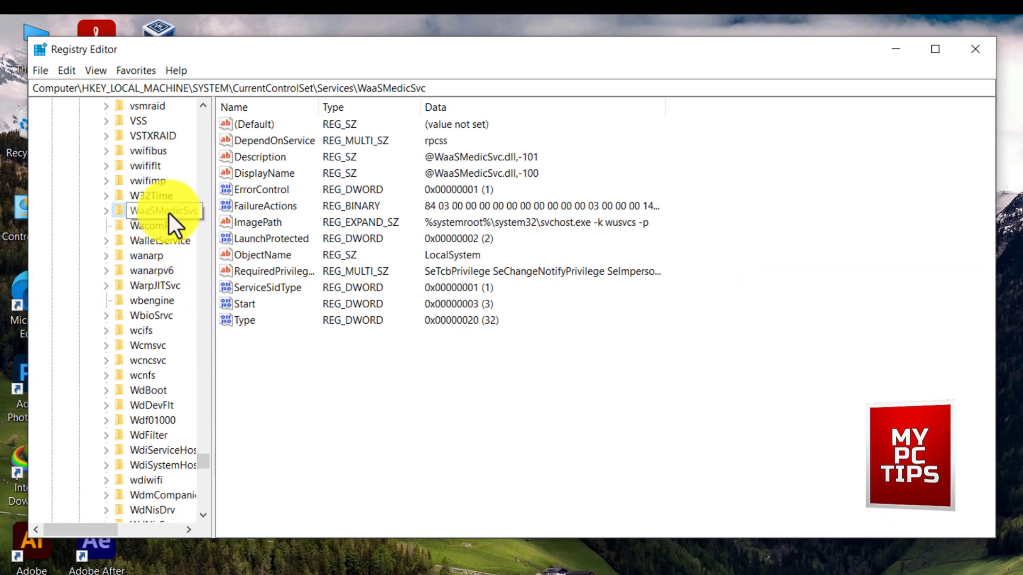
drag(214, 443, 245, 422)
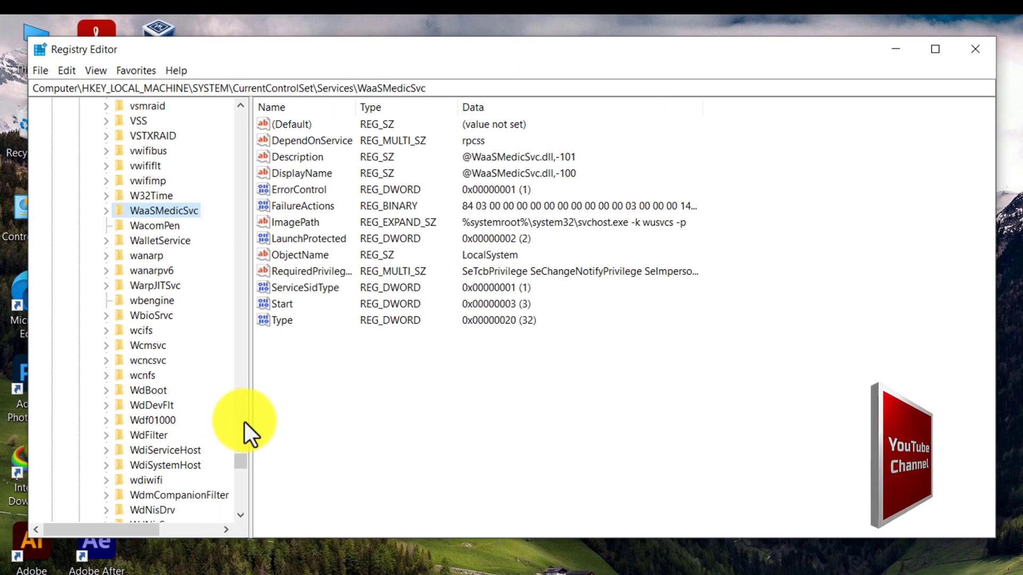
Make Administrator the owner of the WaaSMedicSvc key and remove all of its permission entries.
right_click(182, 211)
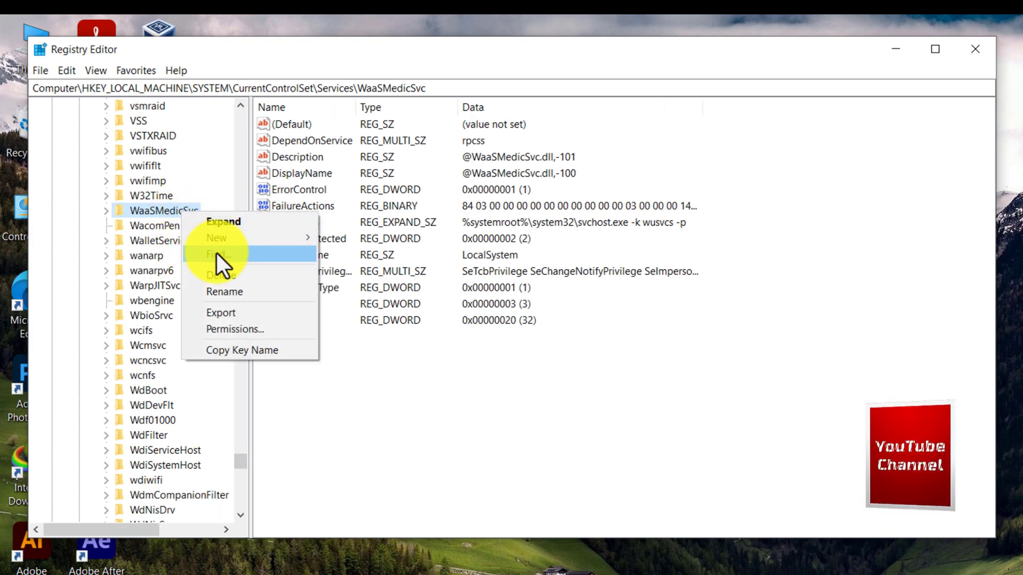
click(250, 329)
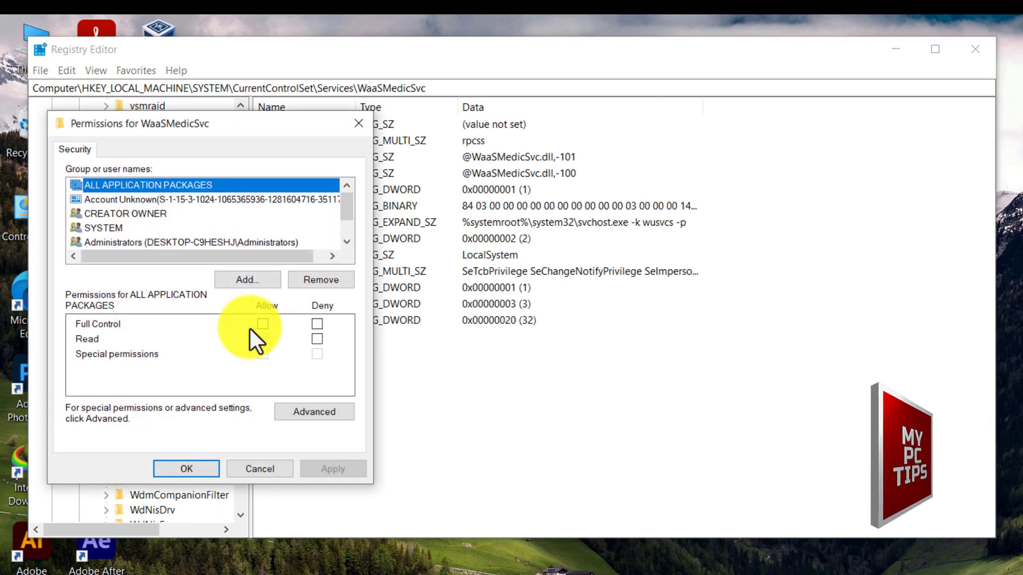
click(304, 406)
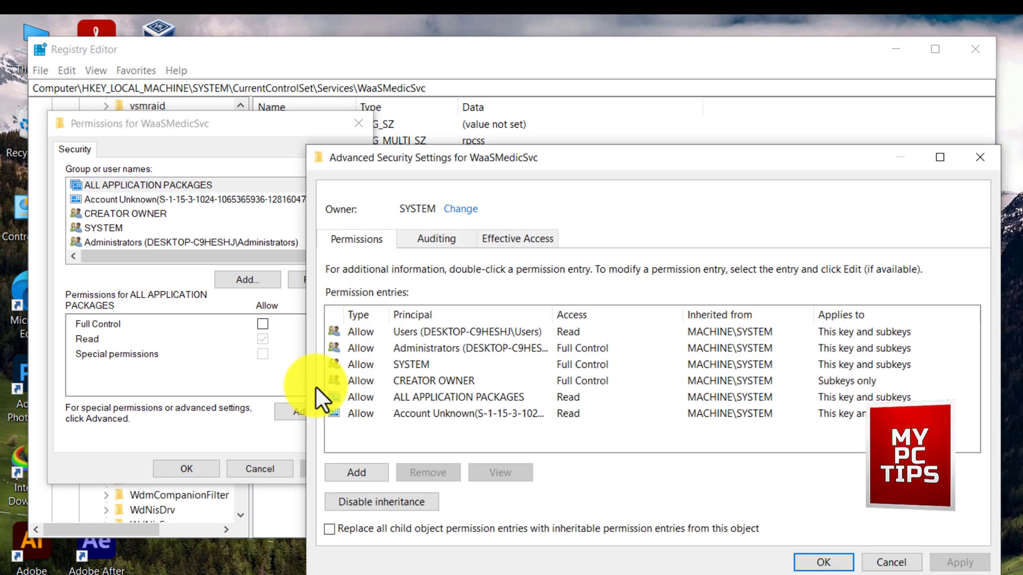
click(463, 211)
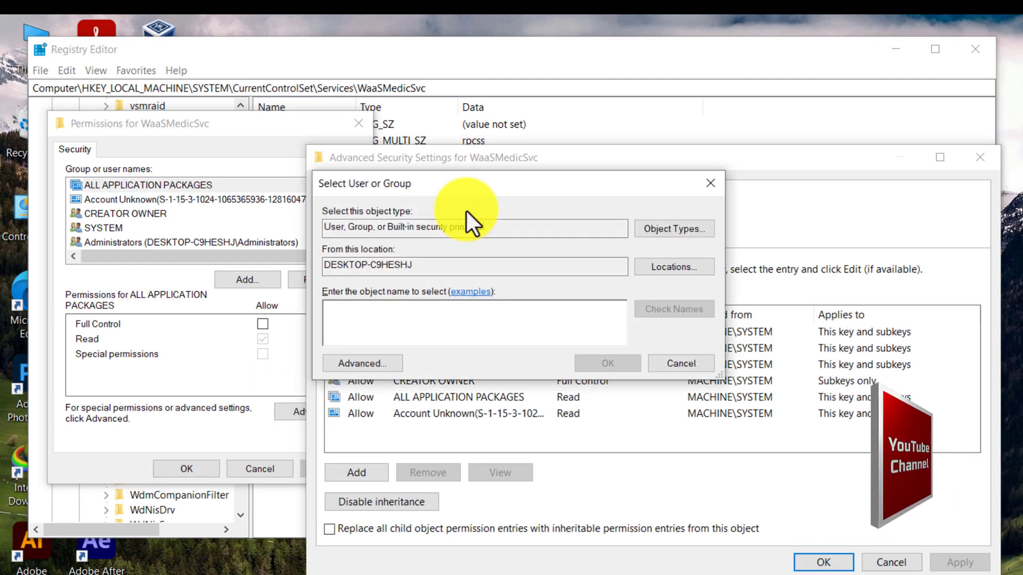
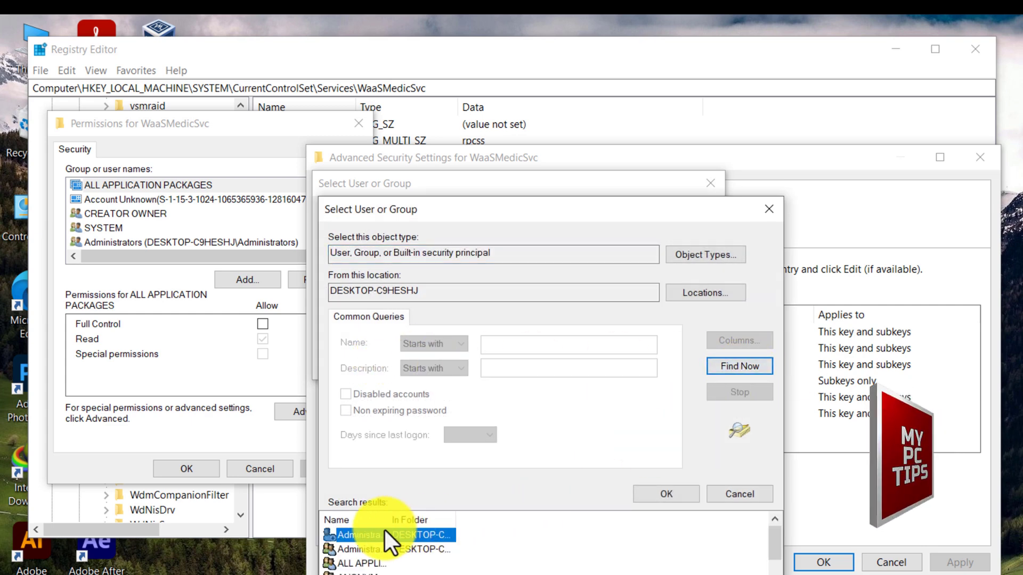
click(695, 496)
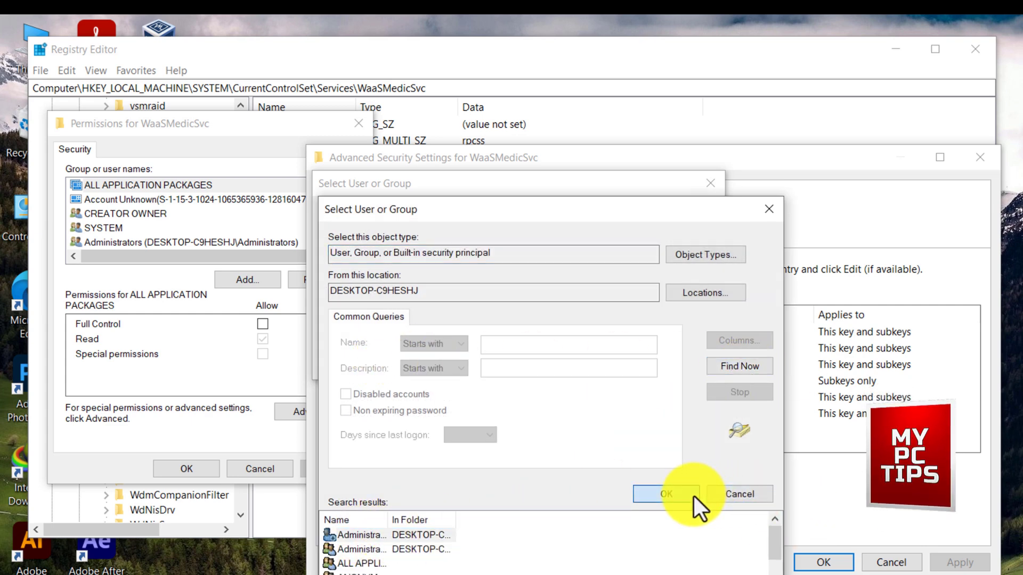
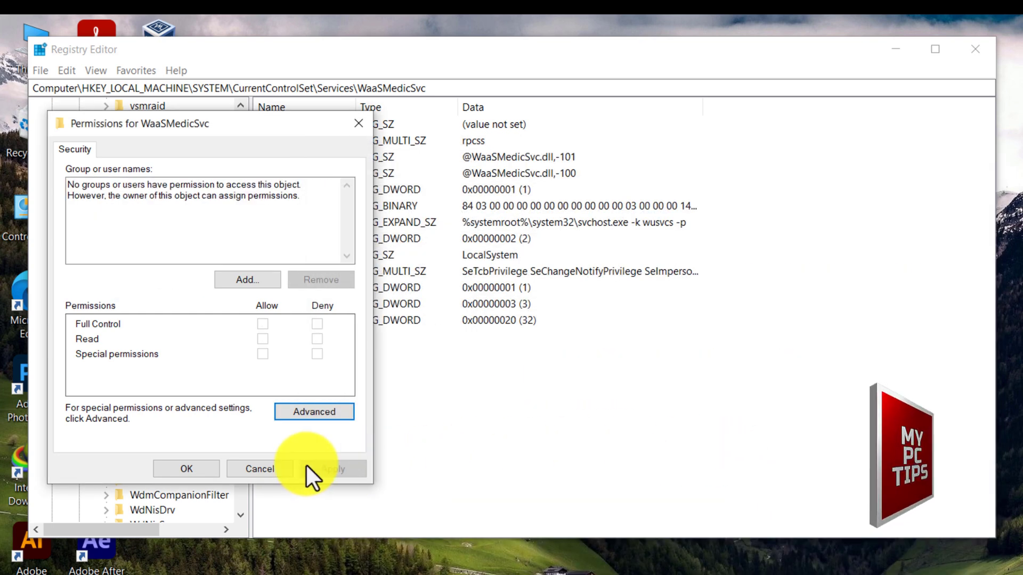
click(208, 468)
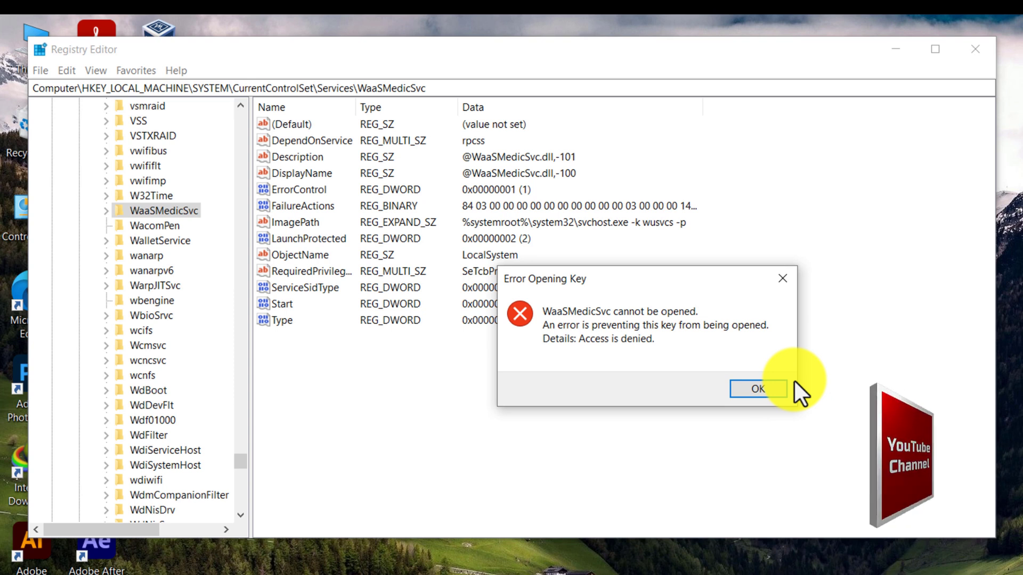
click(779, 392)
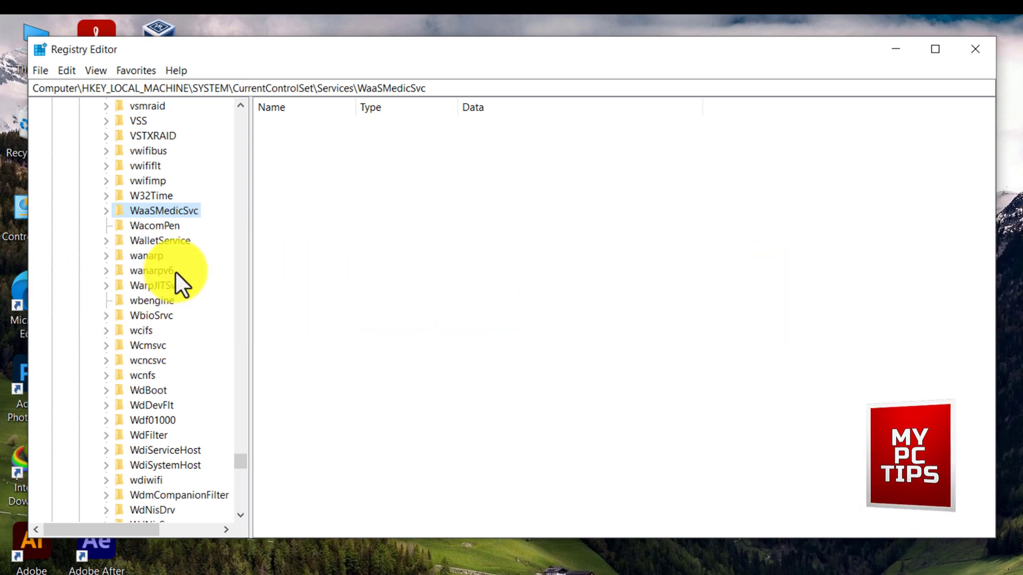
Select the wuauserv key under Services and open its permissions.
scroll(185, 271, down, 12)
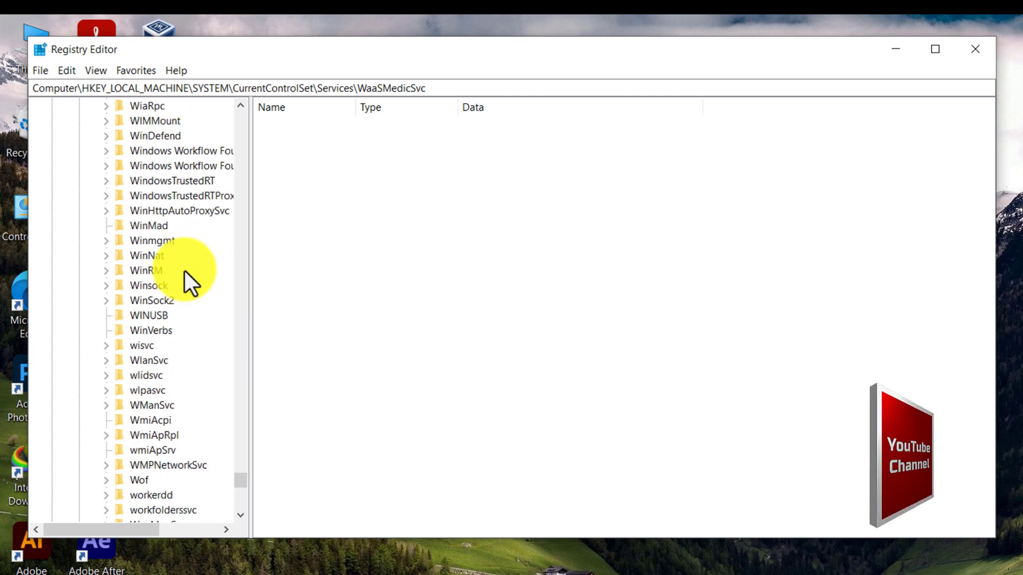
scroll(184, 271, down, 3)
scroll(186, 272, down, 3)
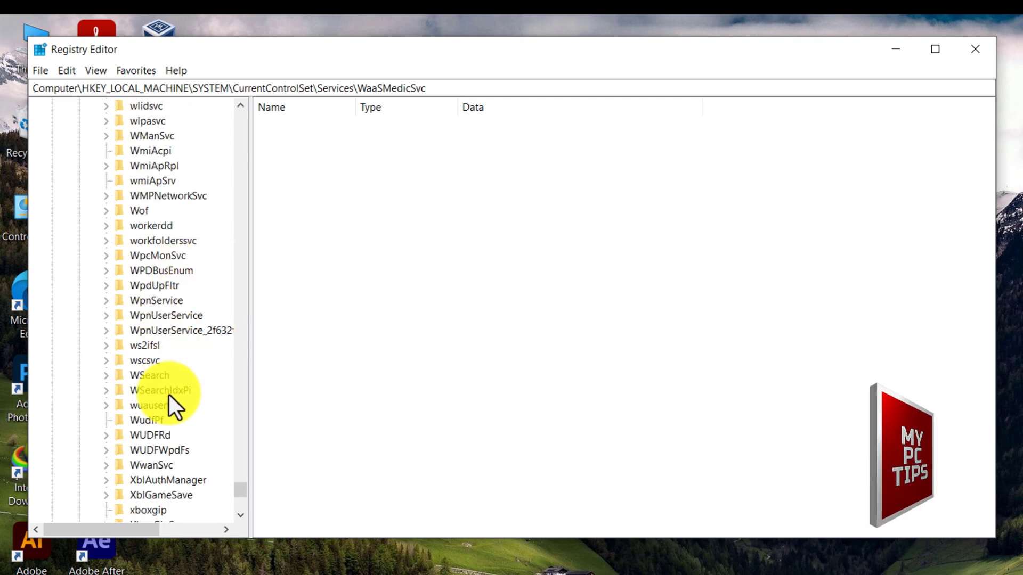
click(149, 406)
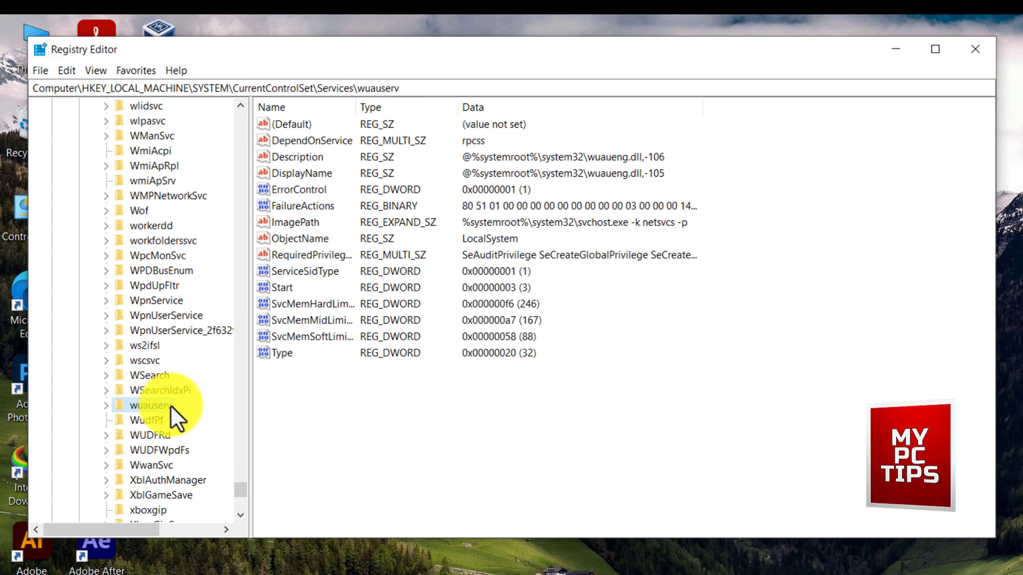
right_click(171, 407)
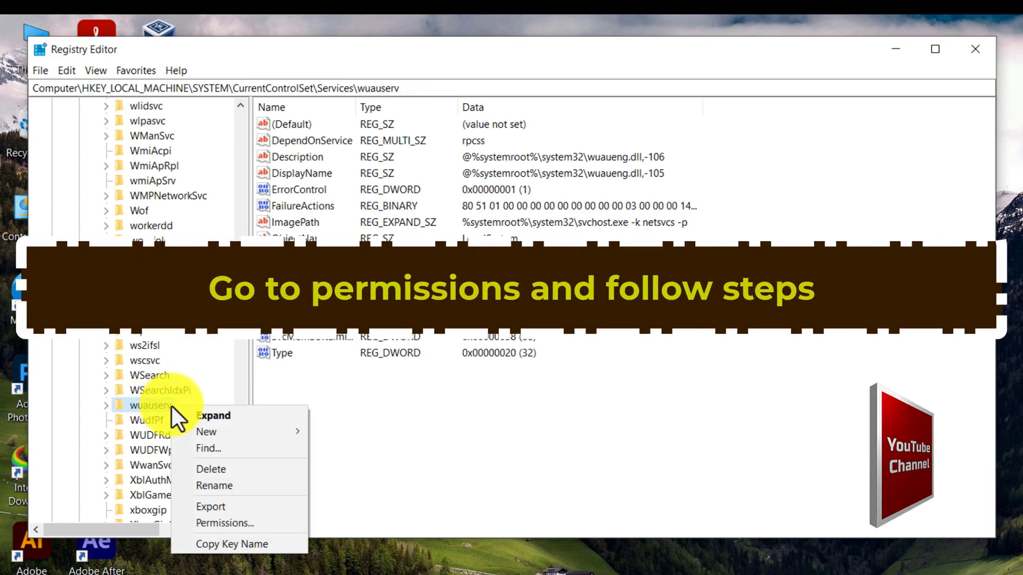
click(263, 522)
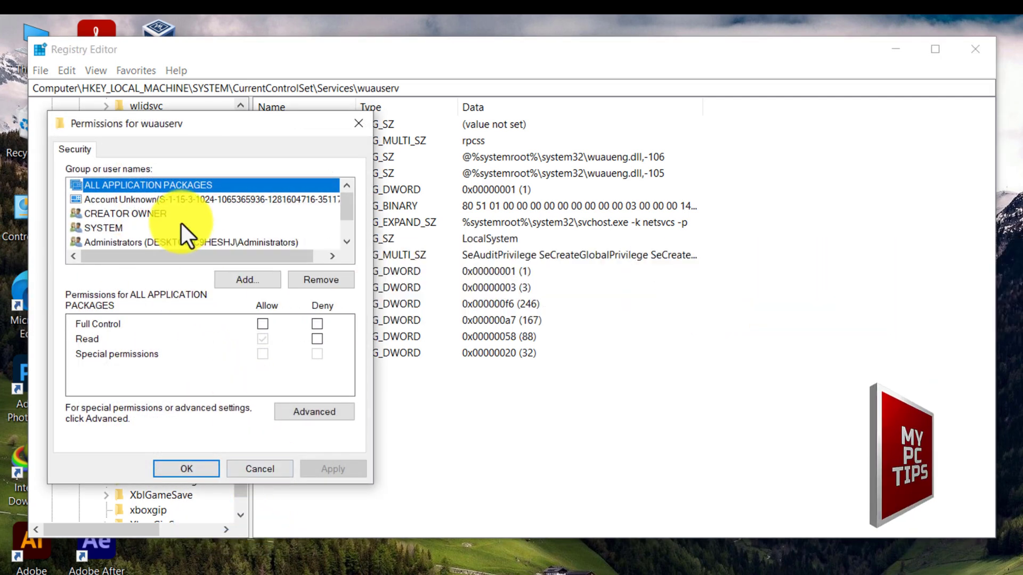
Change the owner of the wuauserv key to the Administrator account in its advanced security settings.
click(320, 408)
click(468, 209)
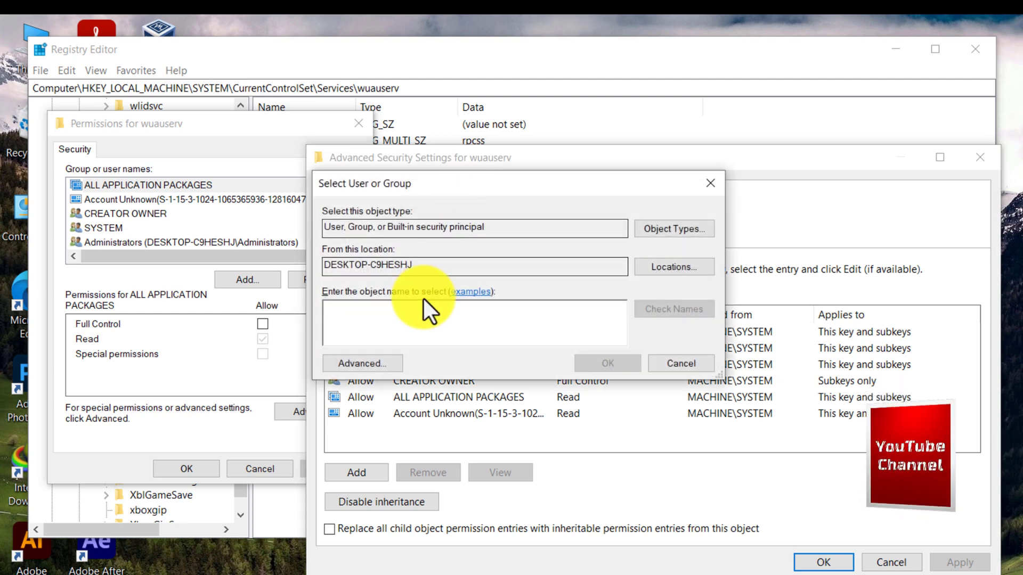
click(381, 363)
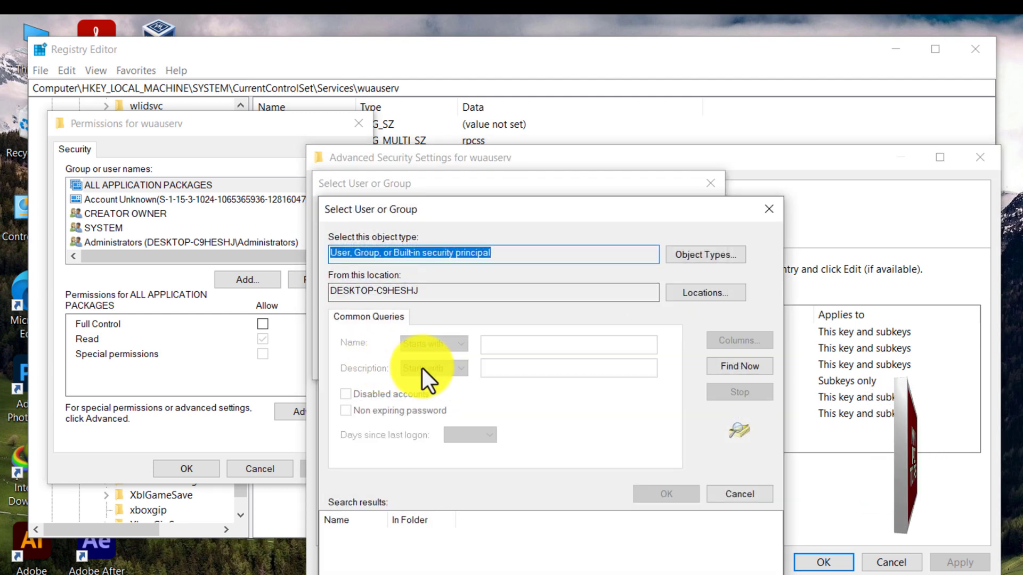
click(742, 365)
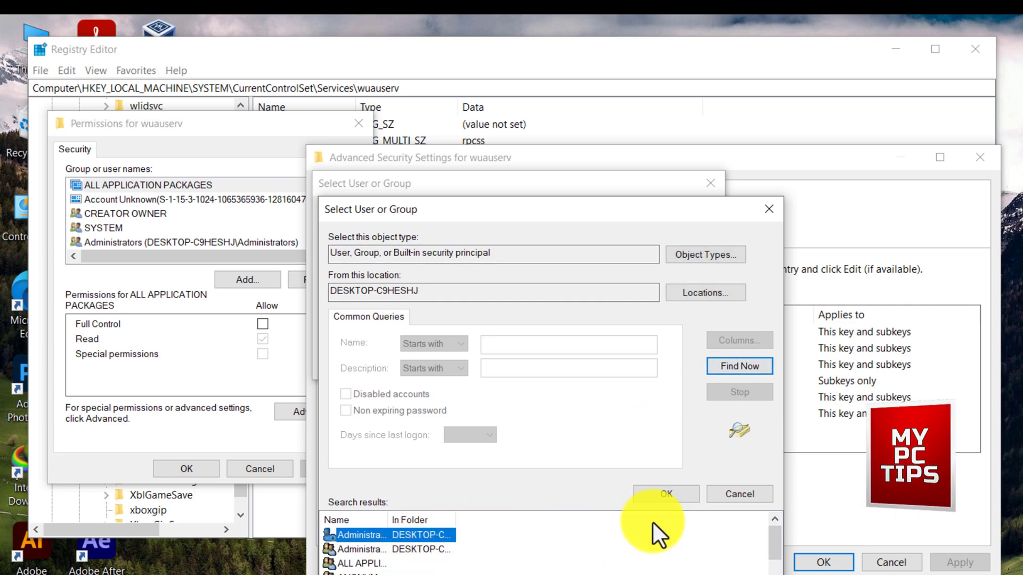
click(686, 497)
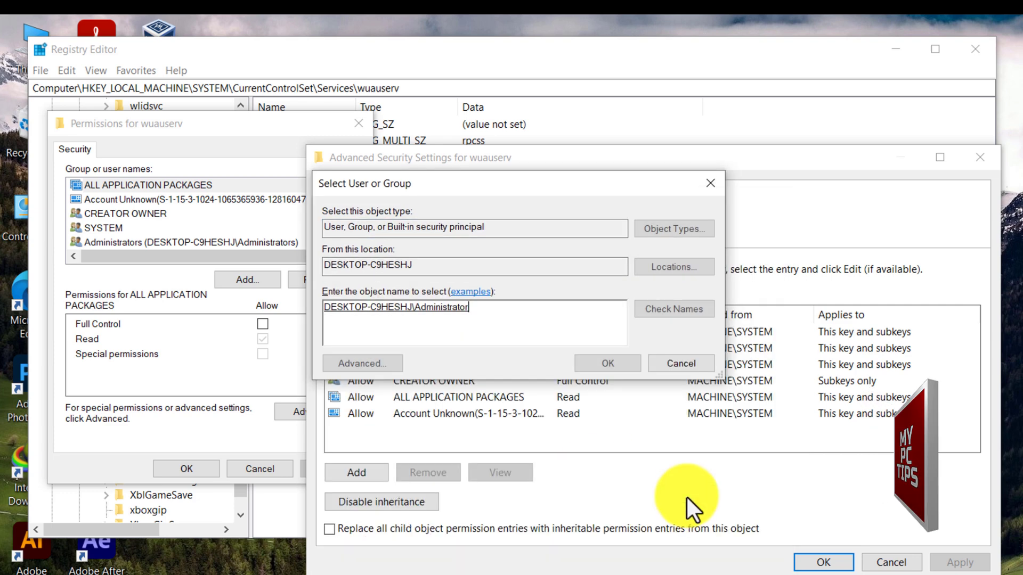
click(602, 370)
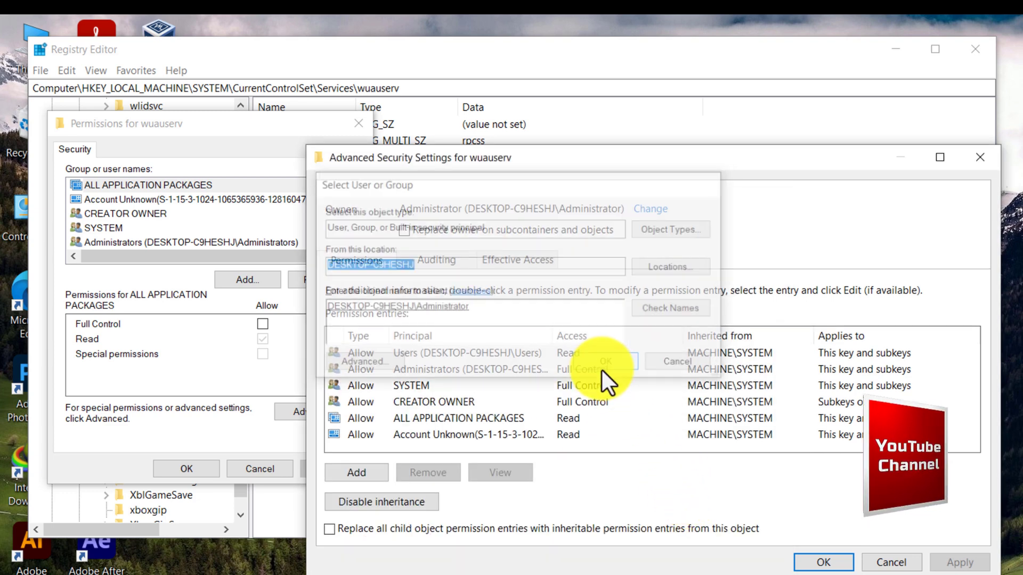
Remove all inherited permissions from wuauserv, apply the replacement of all child object permission entries, and close the Registry Editor.
click(411, 501)
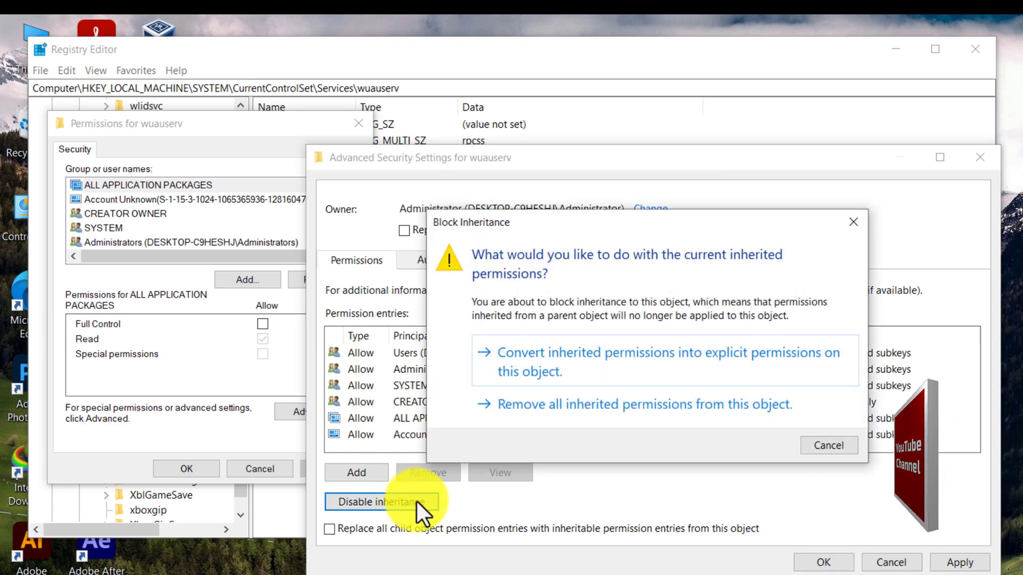
click(650, 403)
click(374, 526)
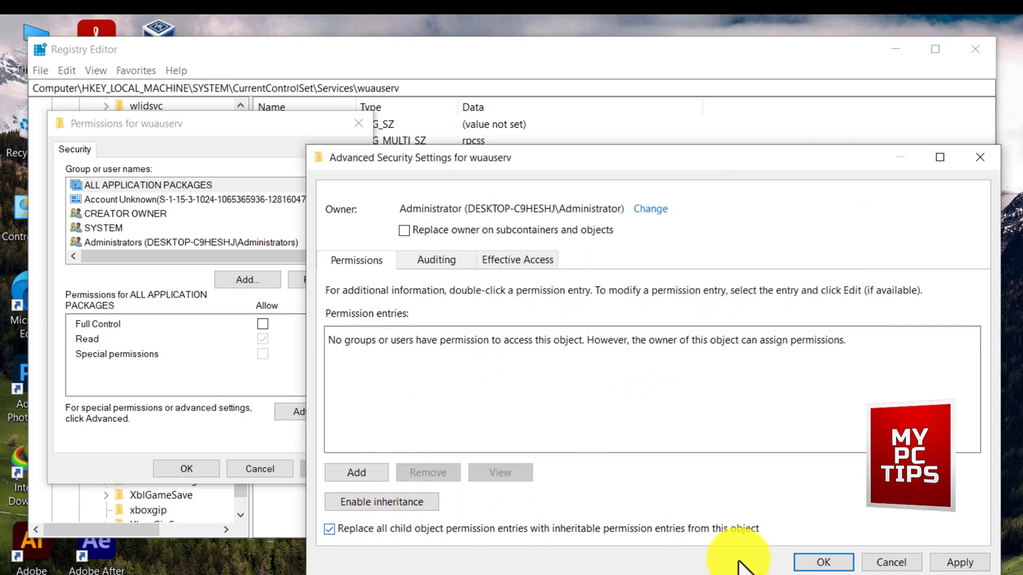
click(823, 563)
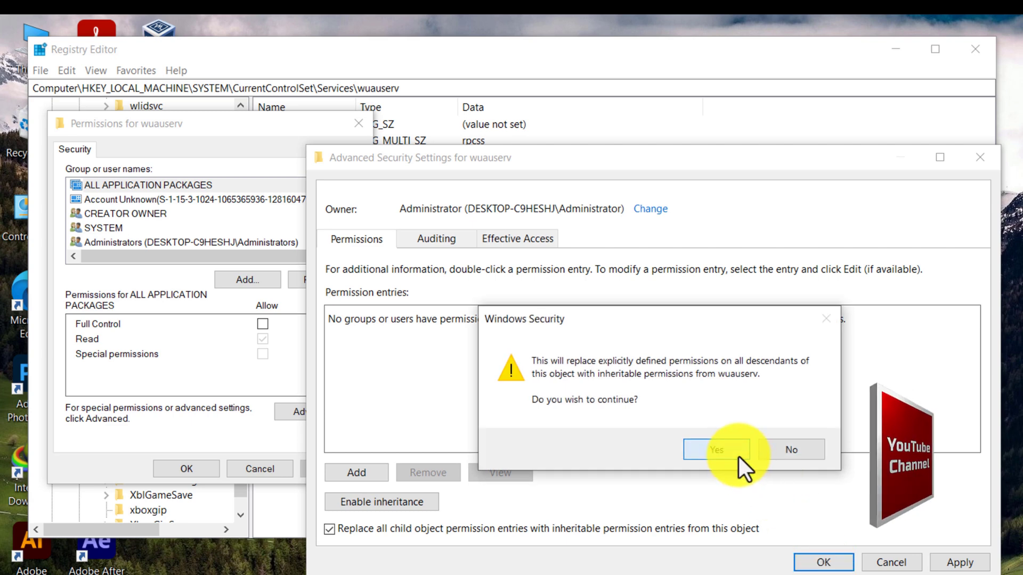
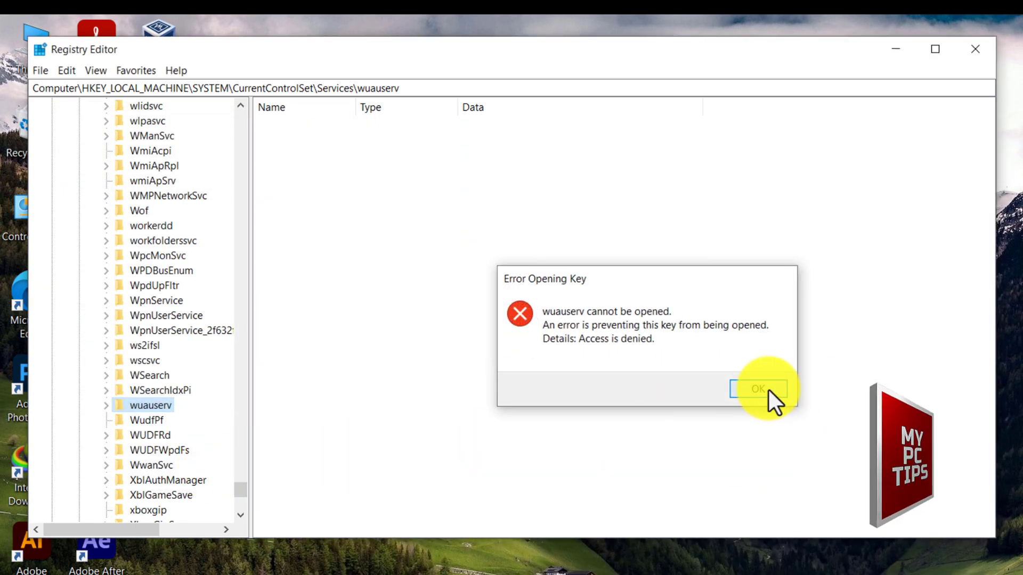
click(768, 389)
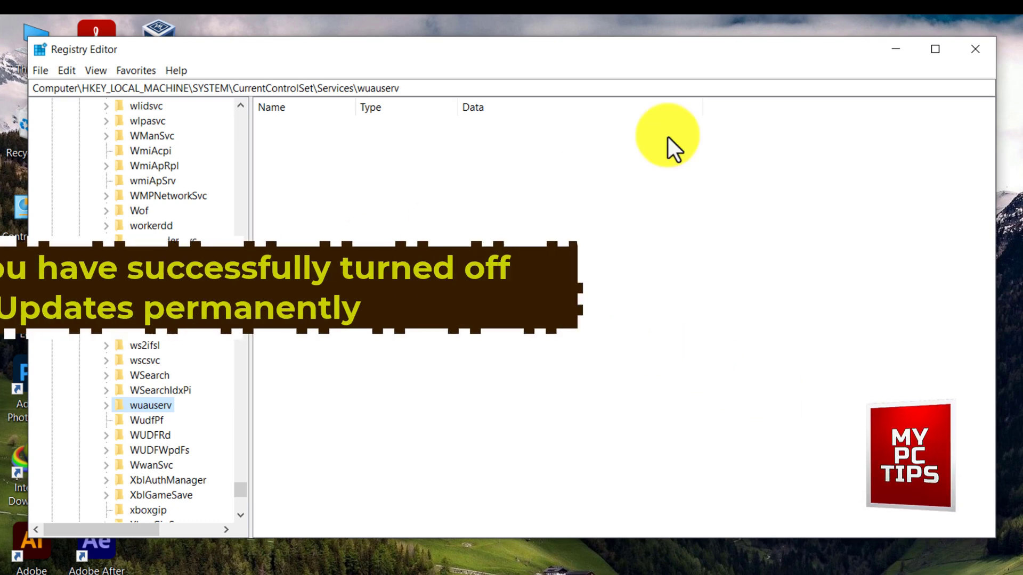
click(975, 49)
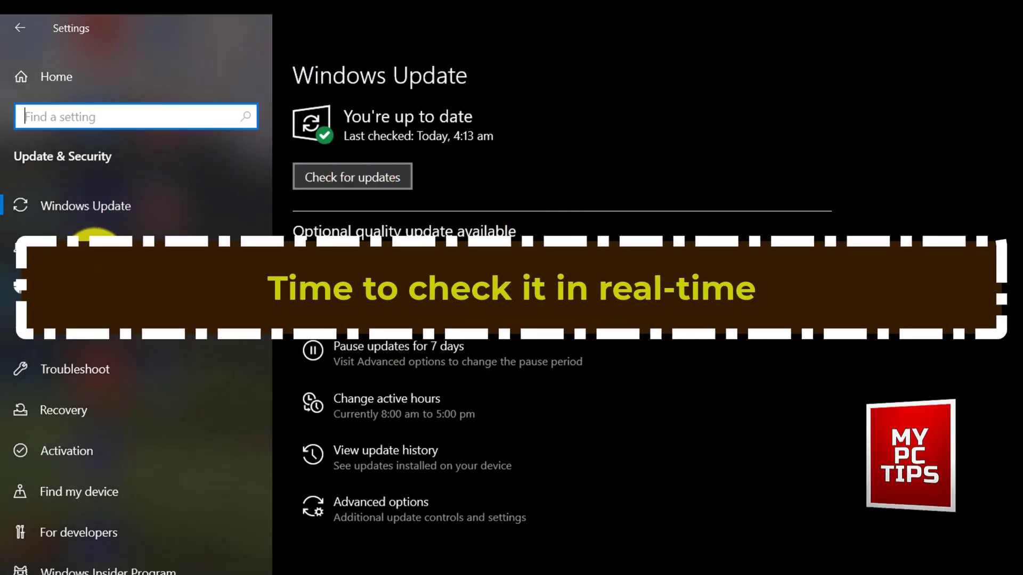
Check for updates on the Windows Update page of Settings, and reopen Update & Security in a fresh Settings window to recheck its status.
click(370, 176)
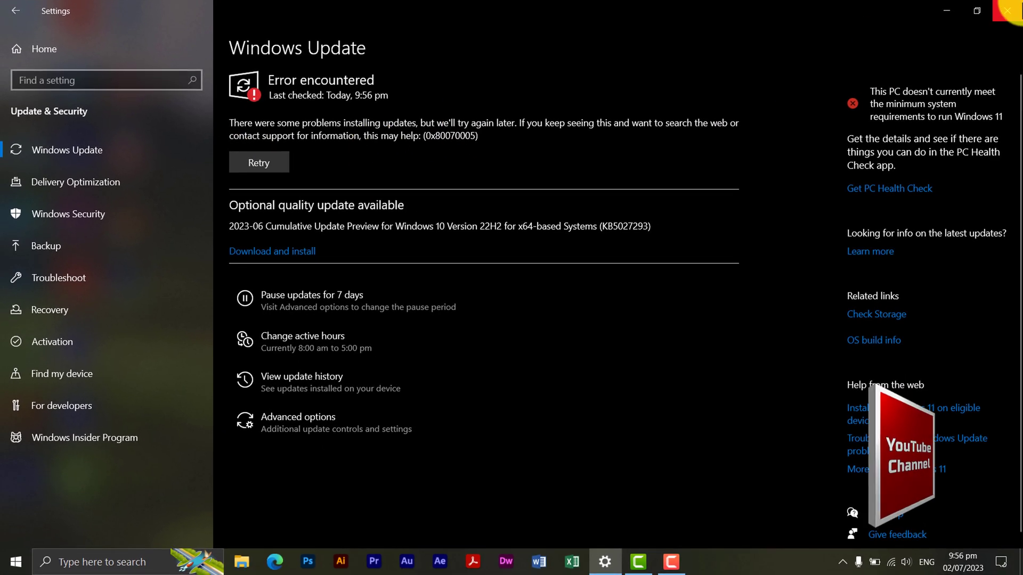
click(1007, 10)
click(1001, 562)
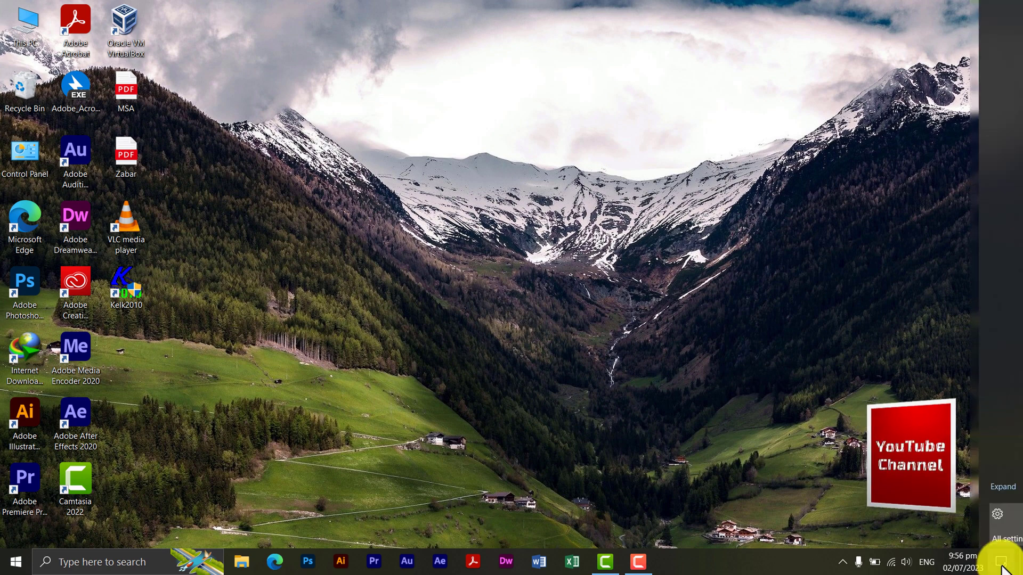
click(813, 520)
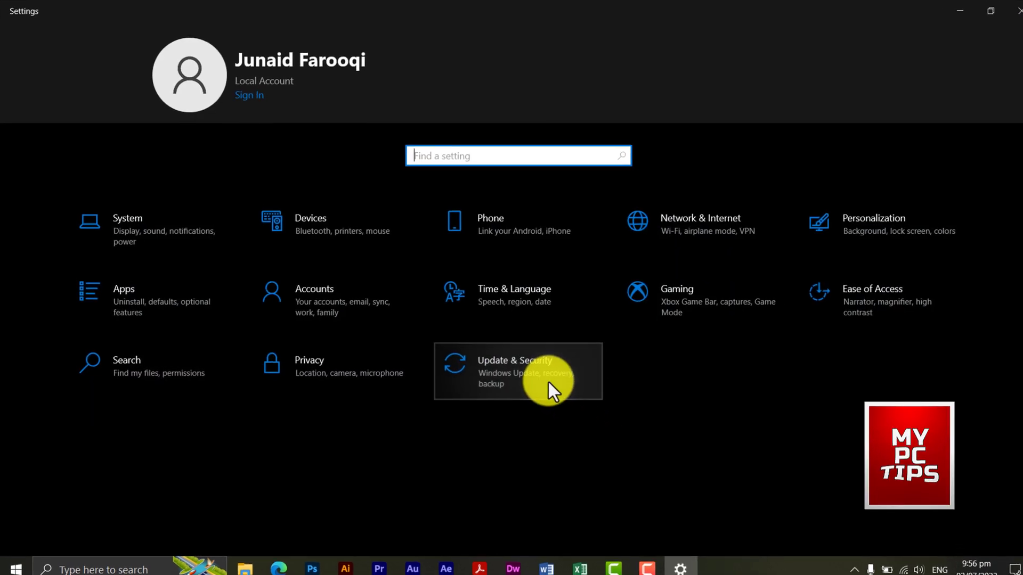
click(551, 383)
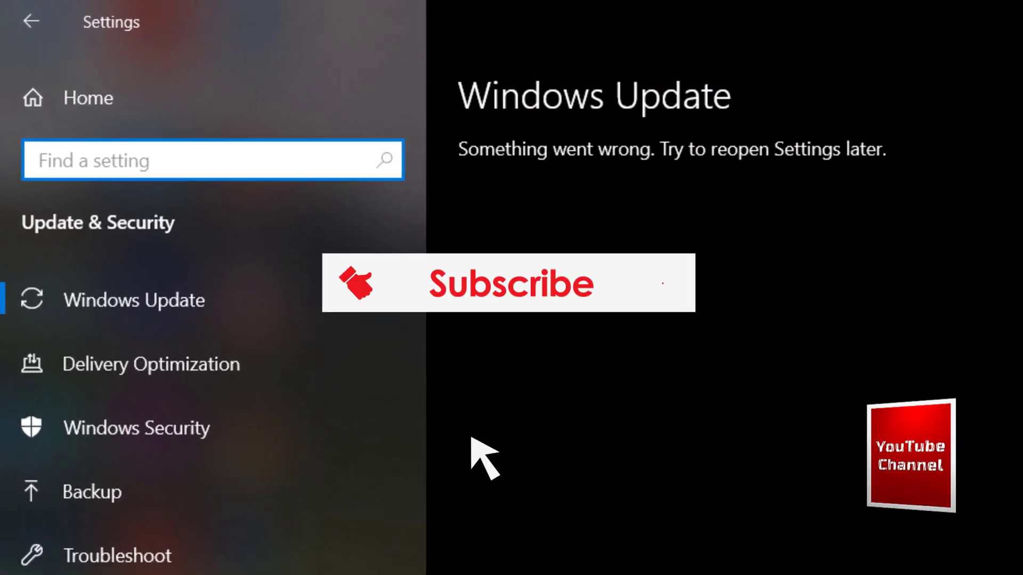
click(1003, 4)
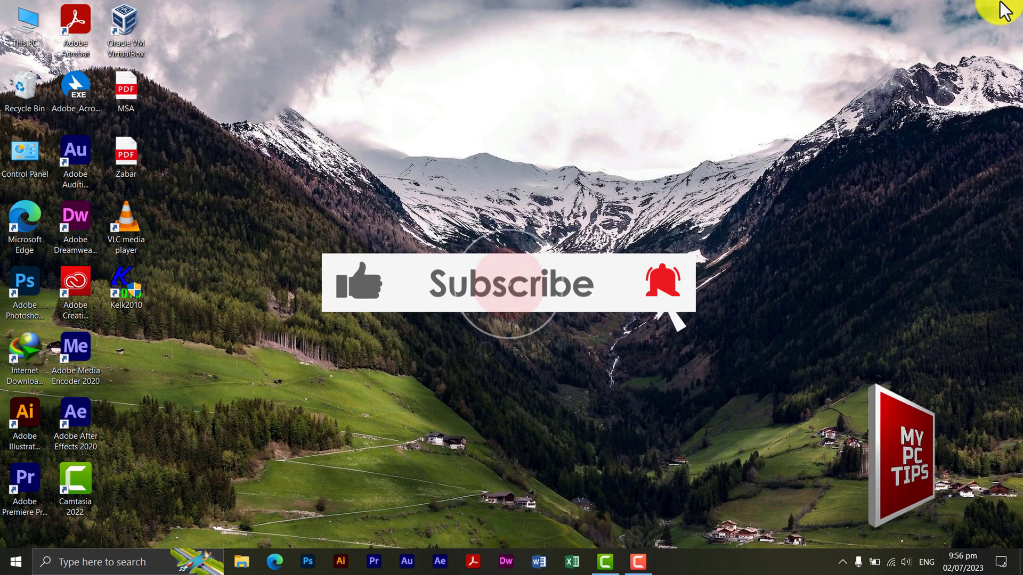